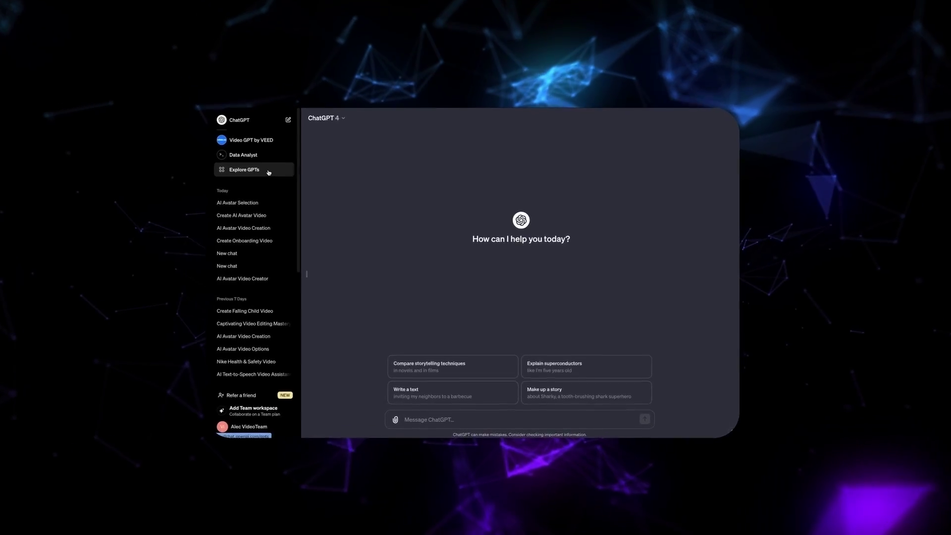
Search the GPT gallery for 'VideoGPT' and start a chat with Video GPT by VEED.
left_click(269, 172)
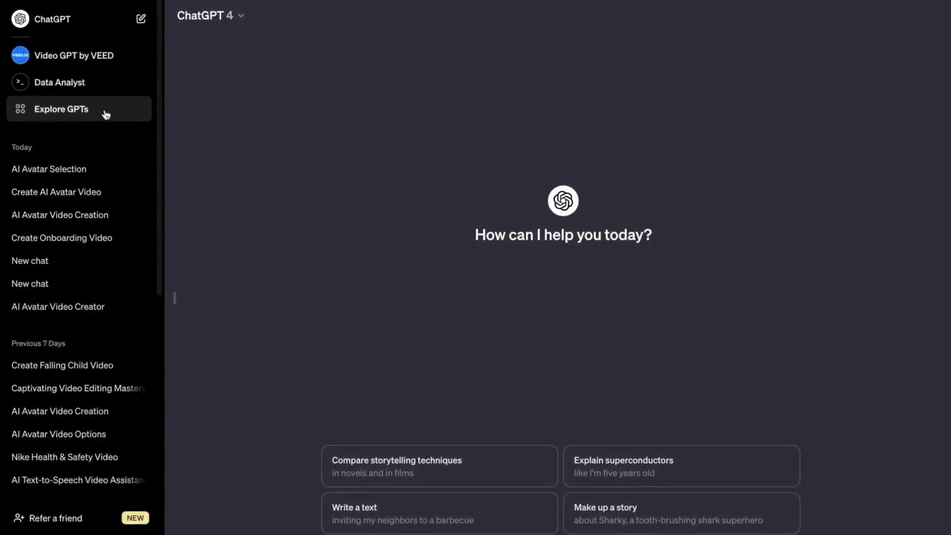
left_click(106, 115)
scroll(465, 300, "down", 10)
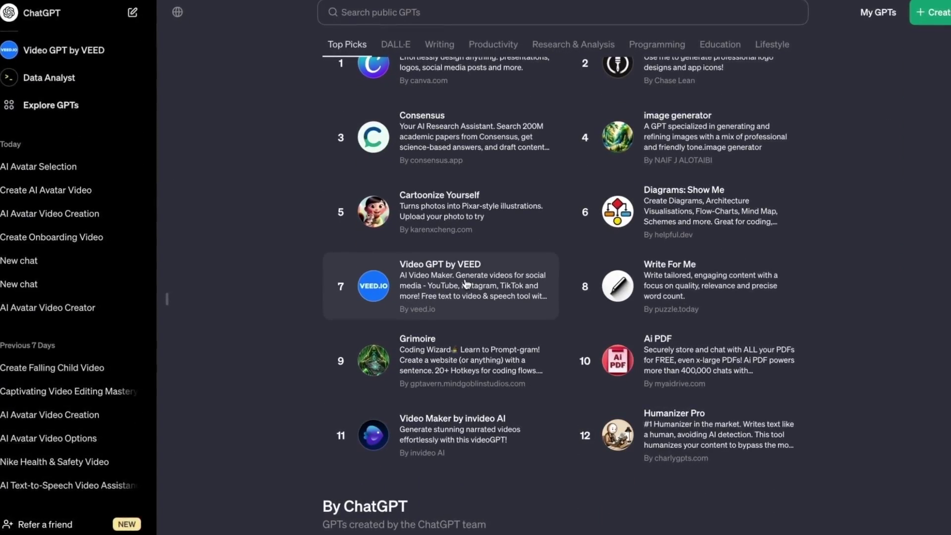
type("Vide")
type("oGPT")
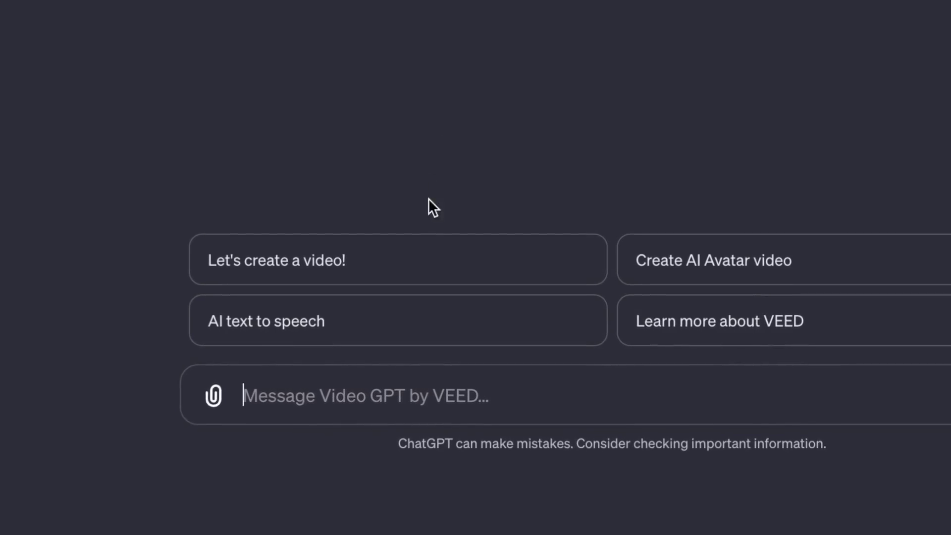
left_click(428, 258)
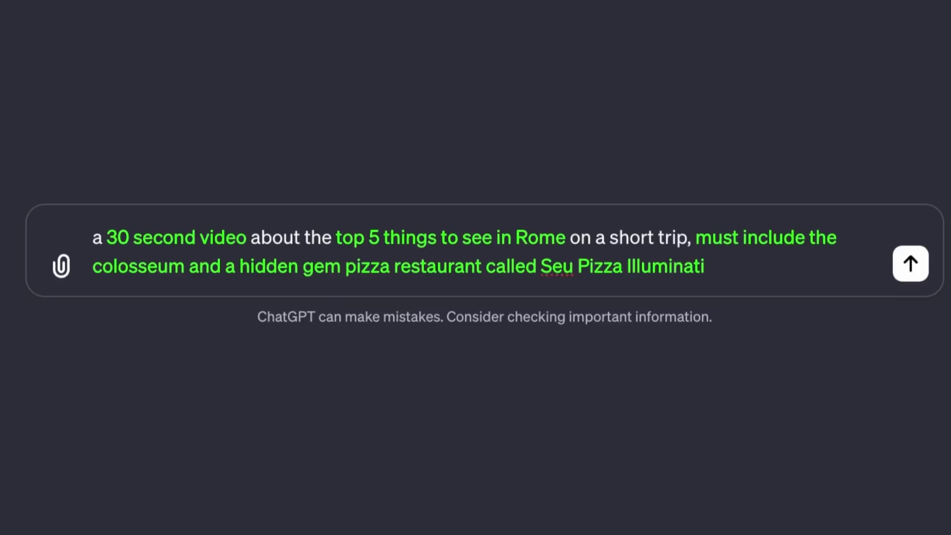
Send the 30-second Rome top-5 request featuring the Colosseum and Seu Pizza Illuminati.
key("Return")
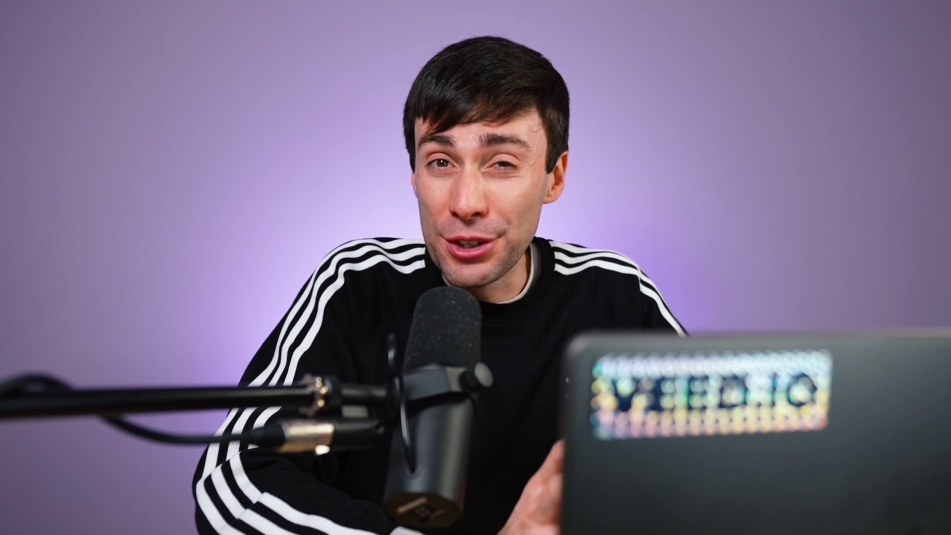
Ask Video GPT to remove the closing, then reply 'continue' to approve the revised outline.
type("remove the closing to save time")
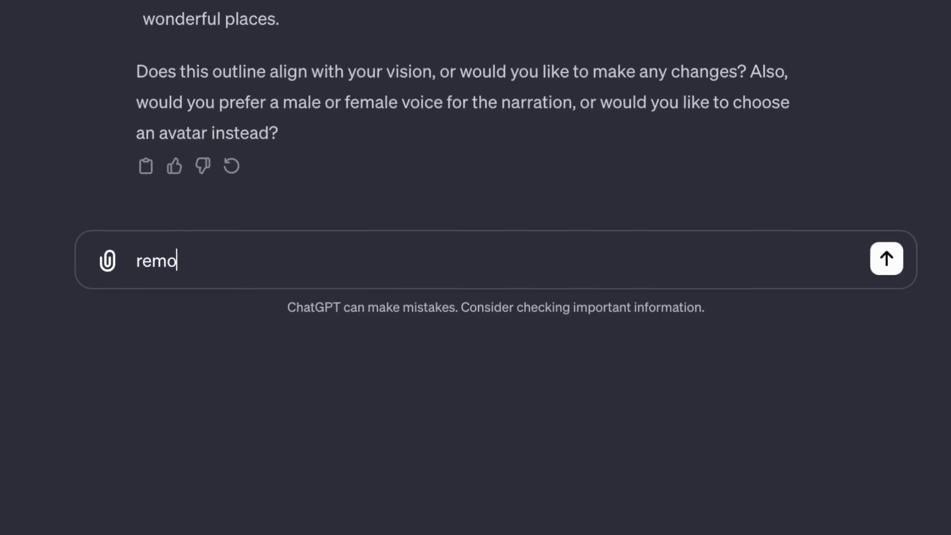
key("Return")
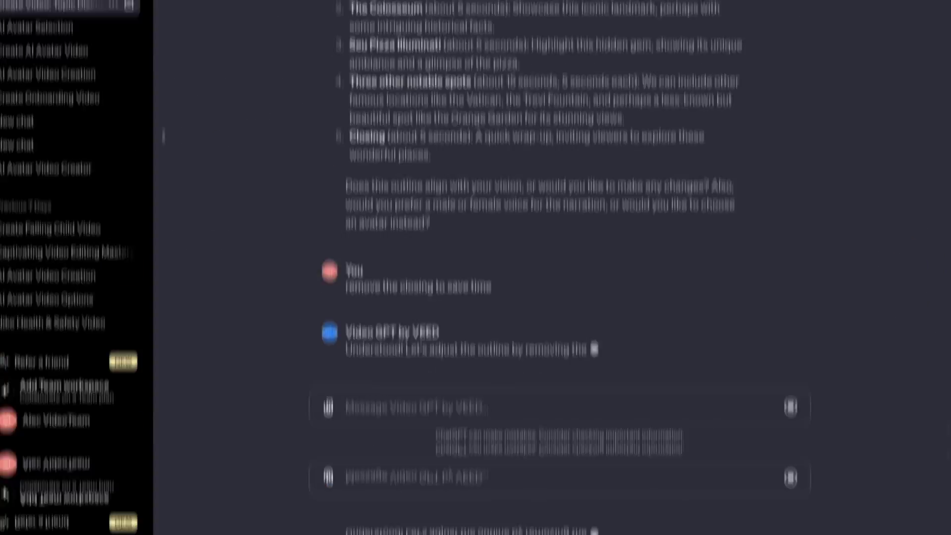
type("contin")
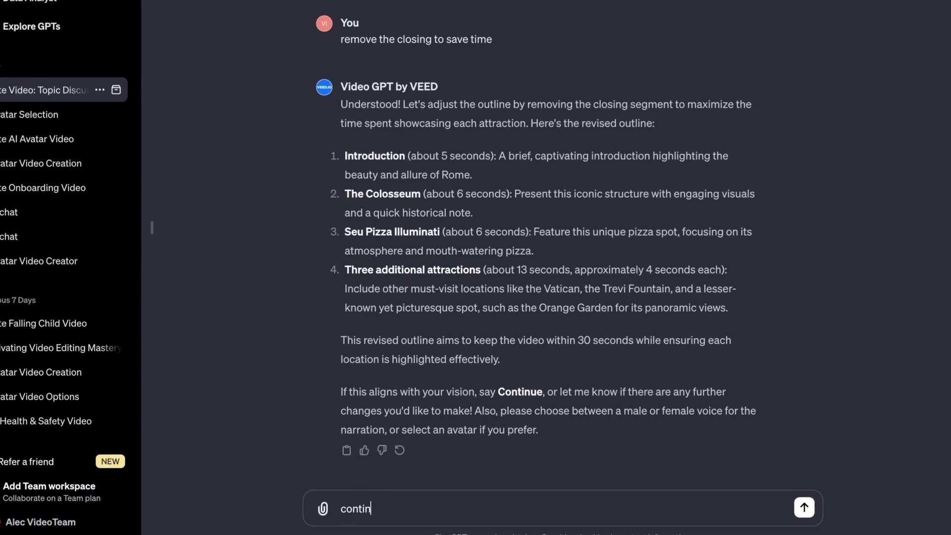
type("ue")
key("Return")
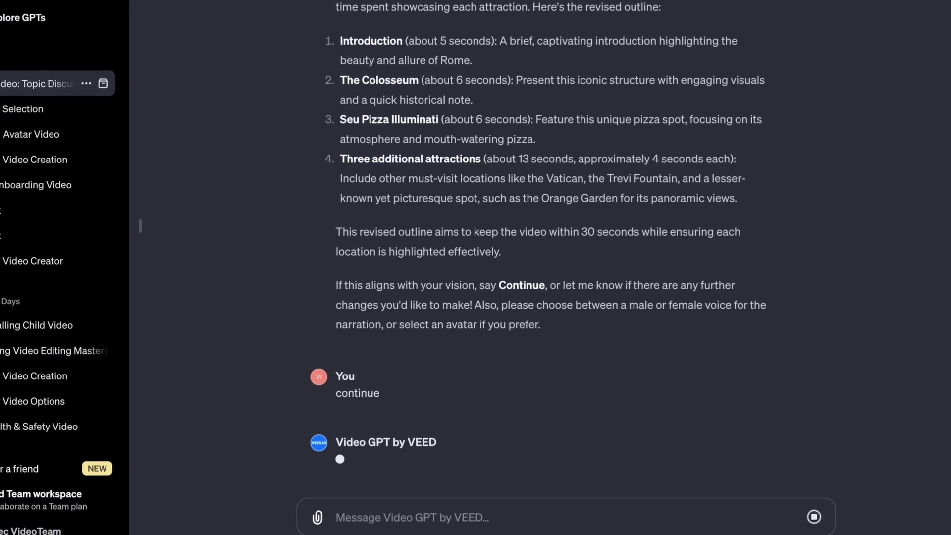
scroll(836, 236, "down", 5)
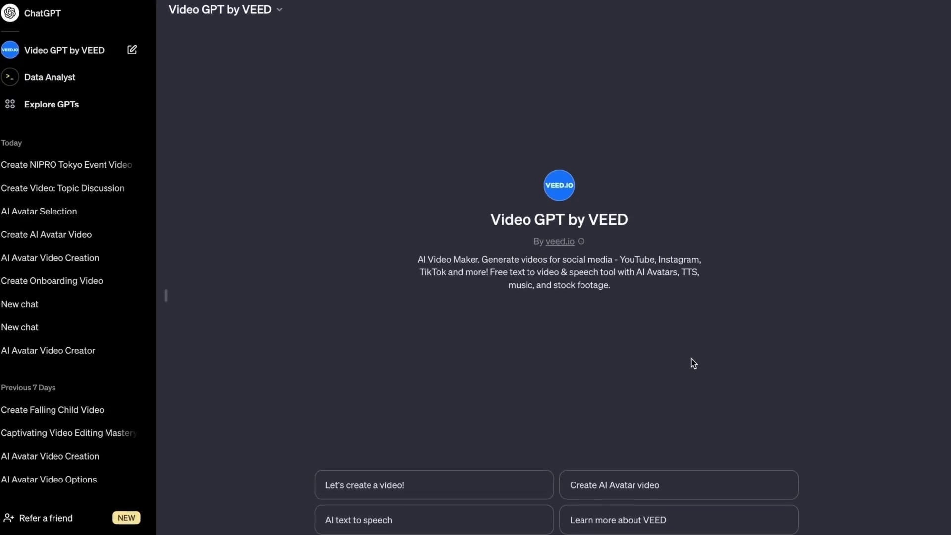
Start the 'Create AI Avatar video' conversation and pick Noah as the avatar.
left_click(644, 487)
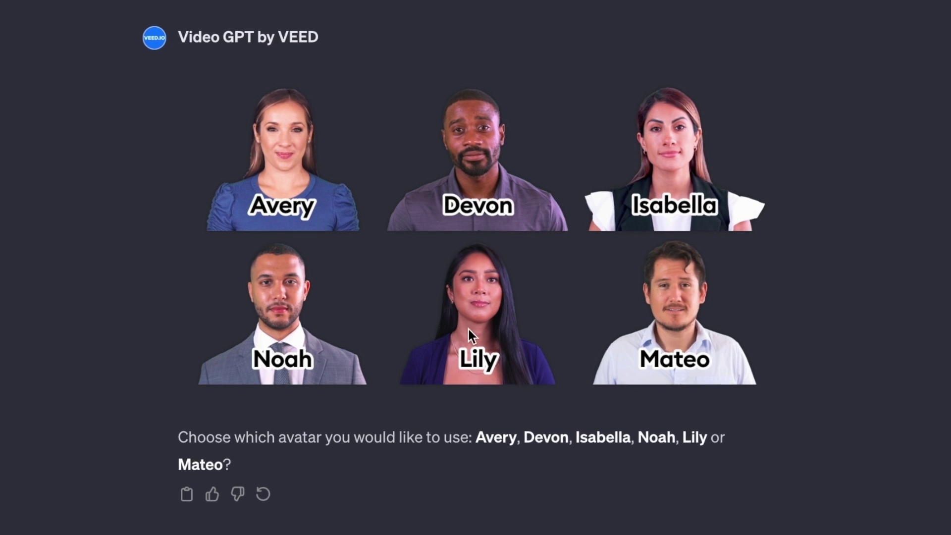
type("Noah")
key("Return")
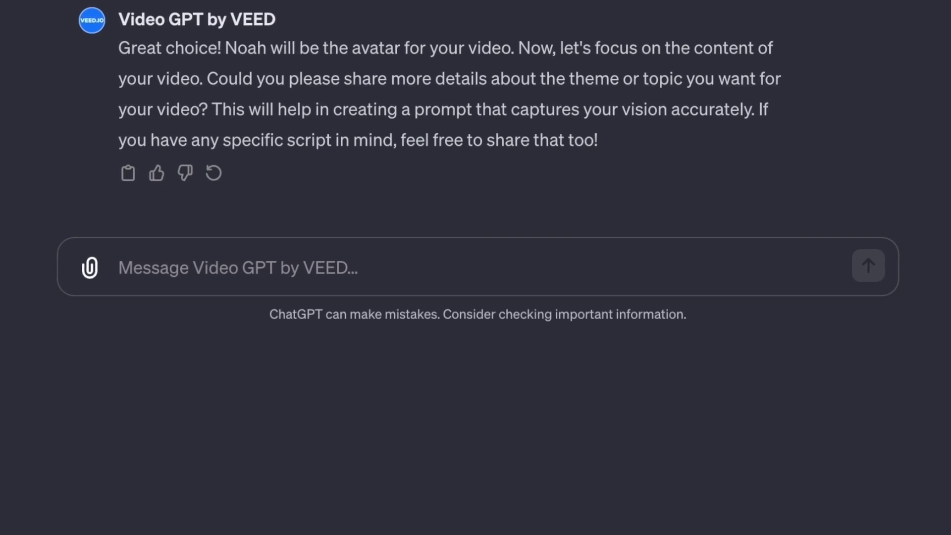
Send 'use this exact script, make no changes:' followed by the pasted Rome script.
type("use this exact script, make no change")
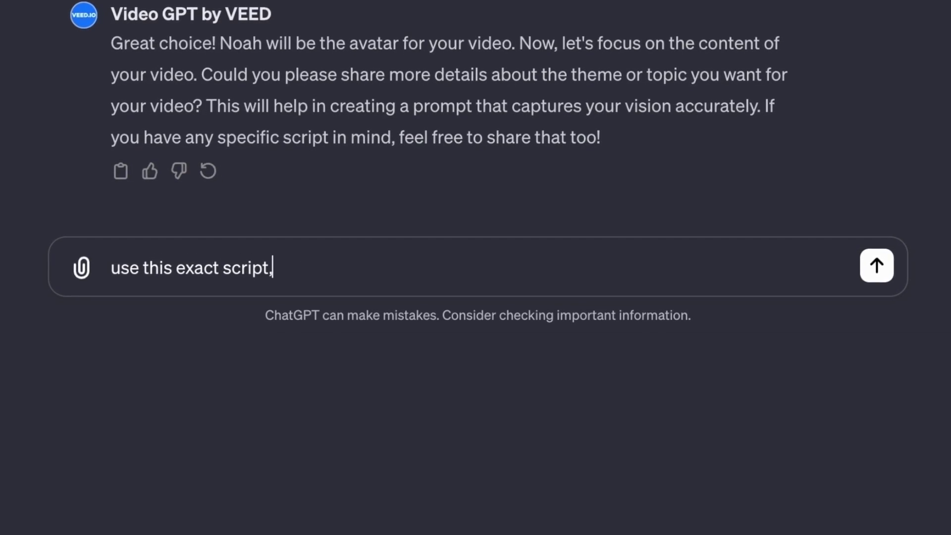
type("s:")
key("ctrl+v")
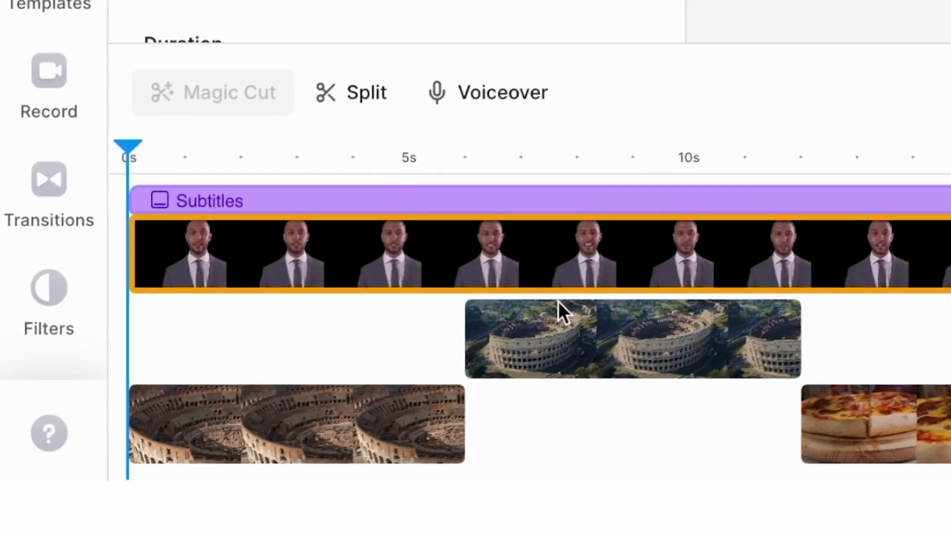
Swap the opening Colosseum clip for a Trevi Fountain stock clip from a 'rome' search.
left_click(382, 418)
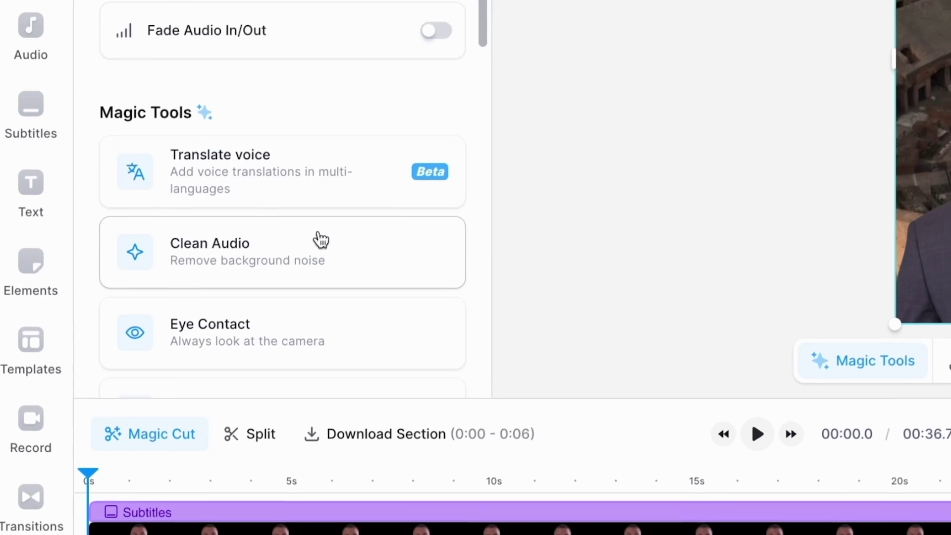
scroll(318, 240, "down", 5)
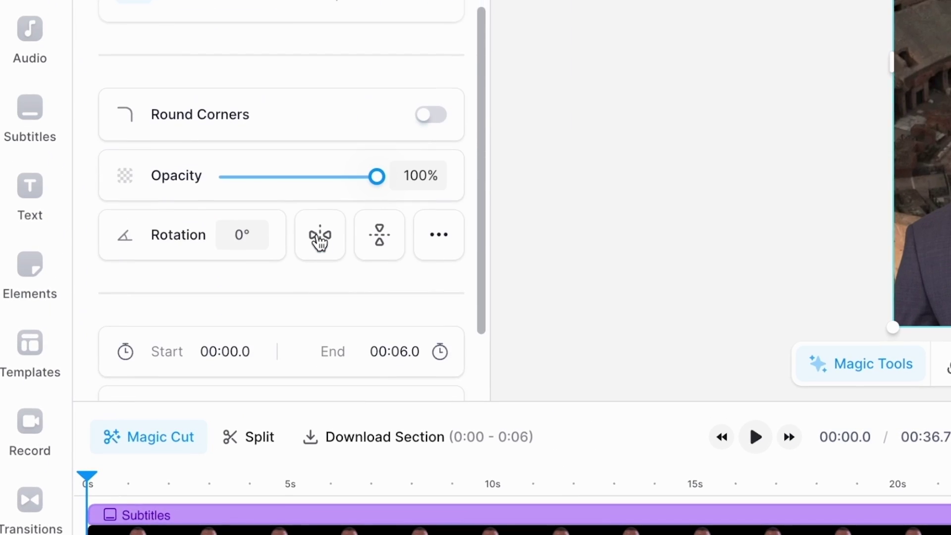
scroll(317, 240, "down", 3)
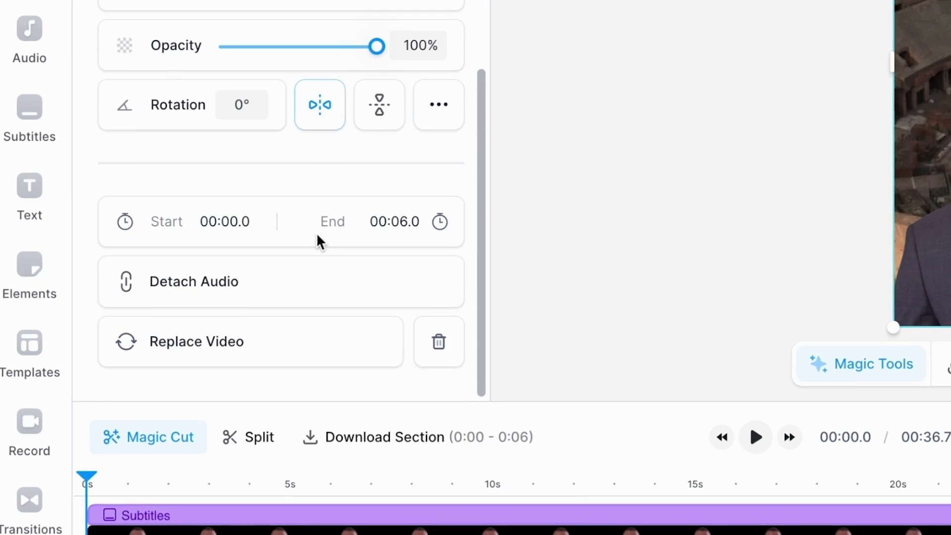
left_click(281, 361)
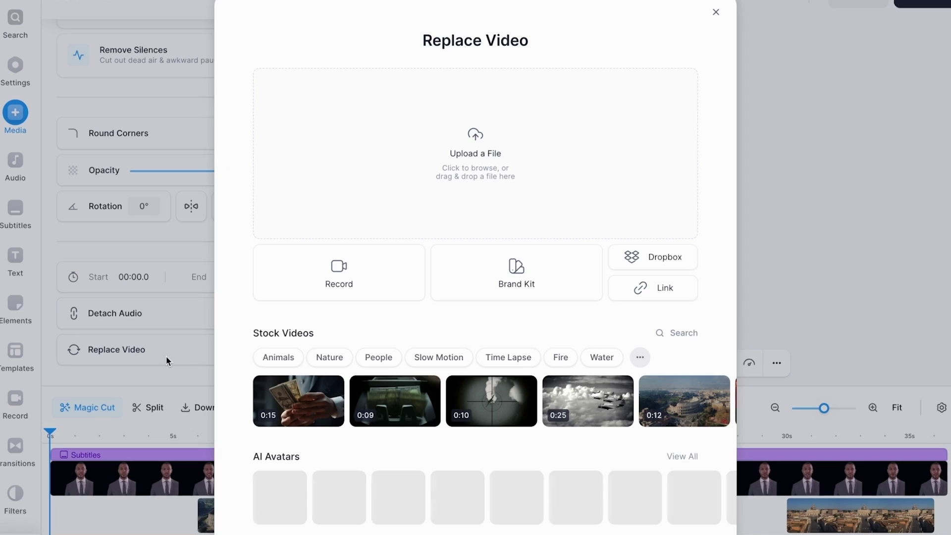
left_click(679, 338)
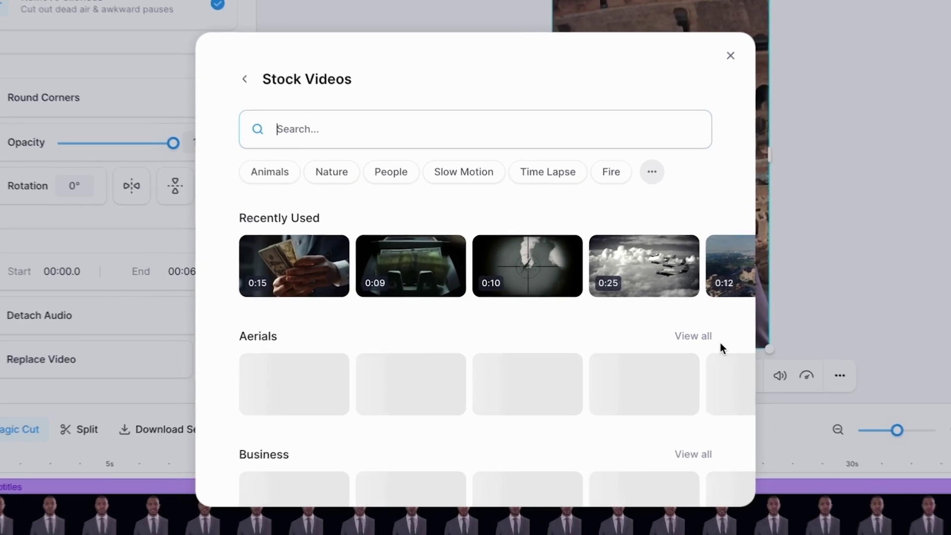
type("rome")
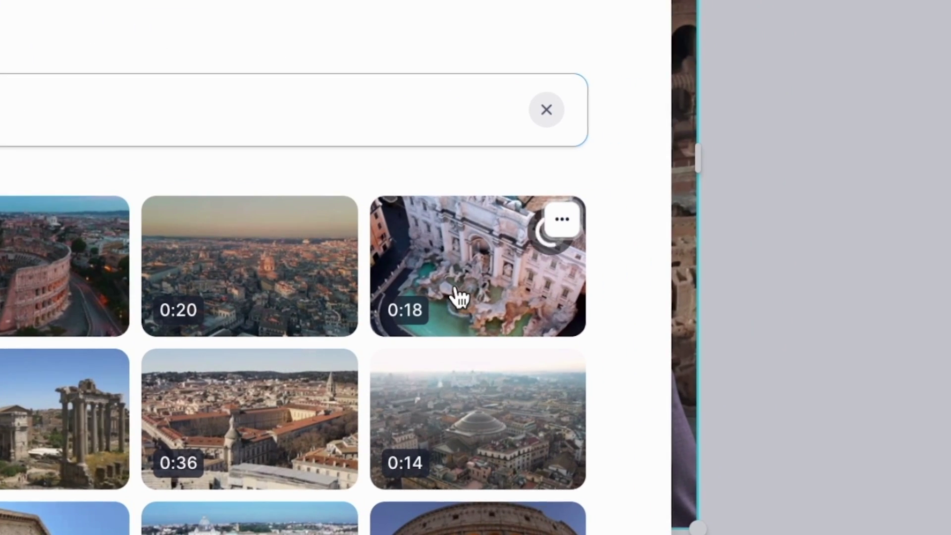
left_click(460, 297)
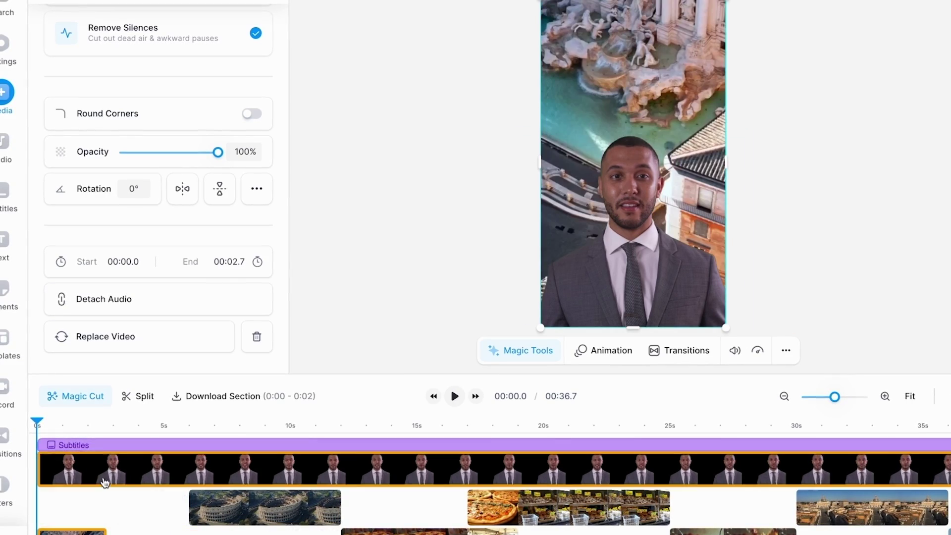
left_click(113, 423)
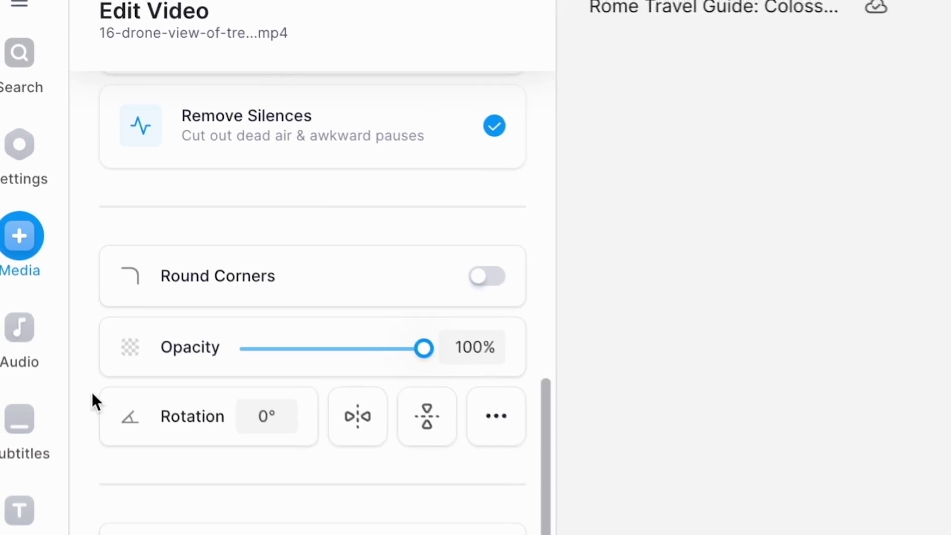
left_click(4, 92)
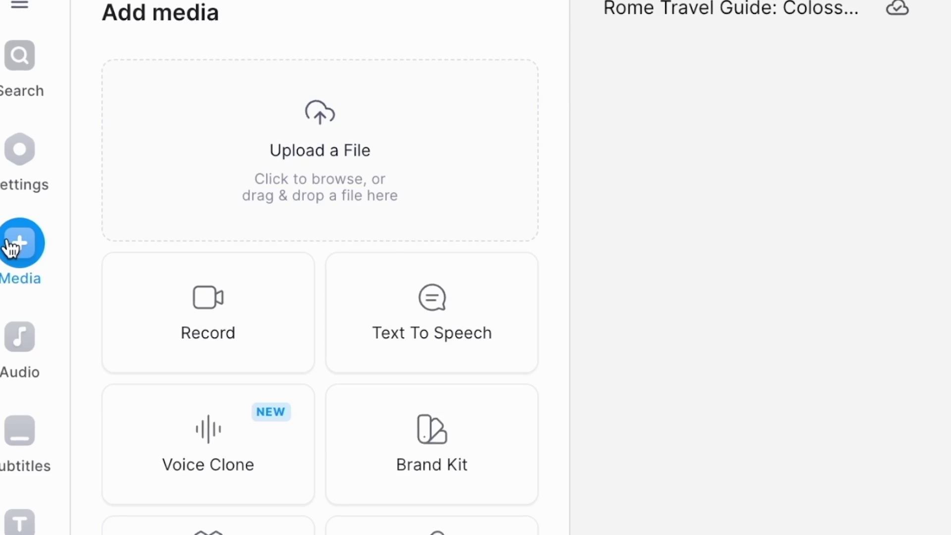
Add a Rome stock video clip behind the avatar from a 'rome' stock search.
scroll(495, 495, "down", 3)
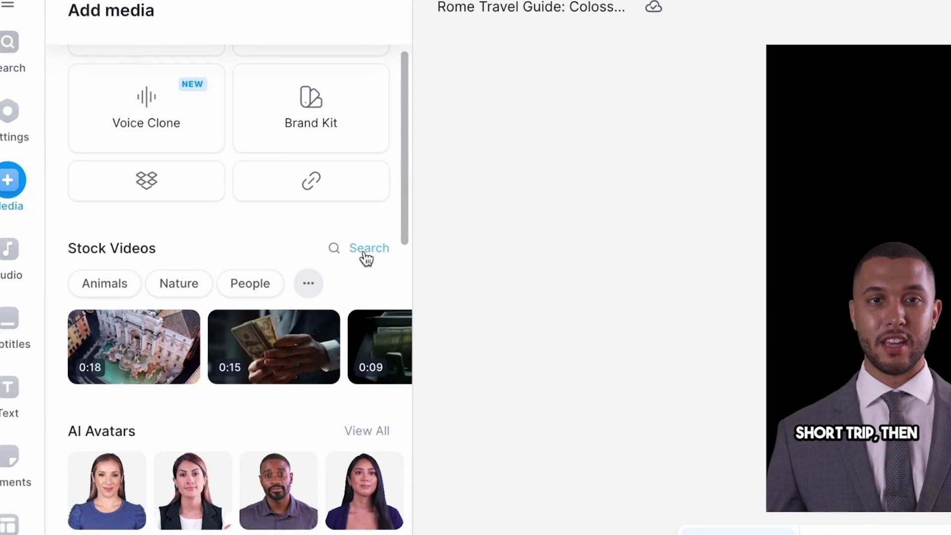
left_click(366, 258)
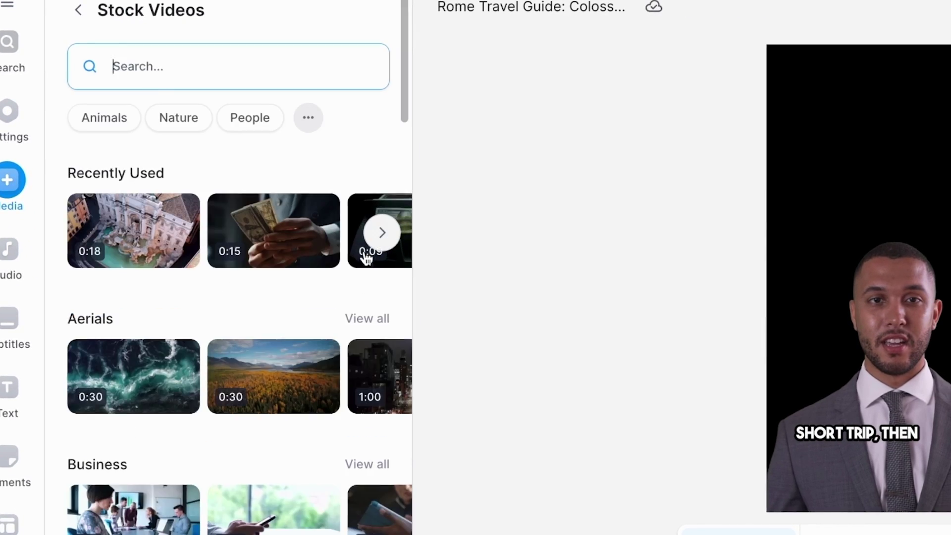
type("rome")
left_click(153, 377)
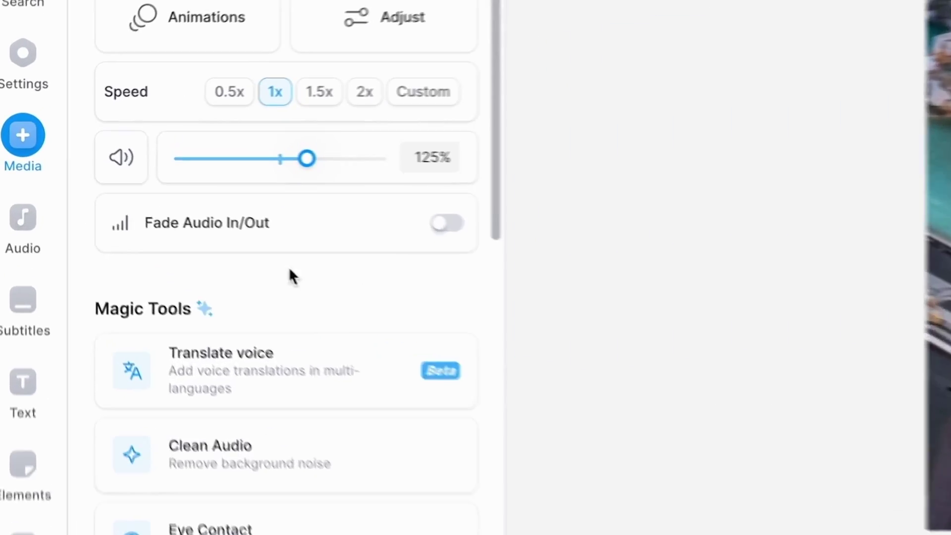
Add the A Night In Rome track from a 'rome' stock music search.
left_click(19, 192)
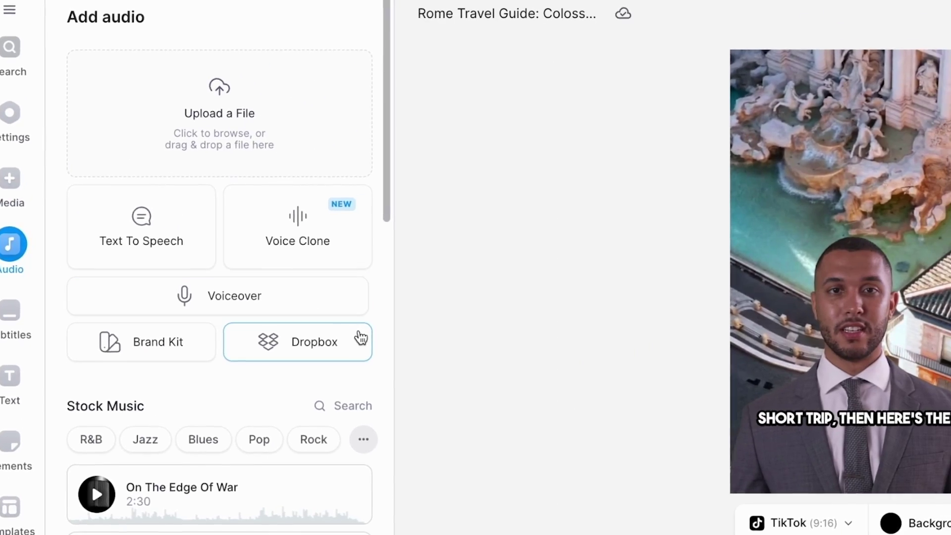
scroll(539, 370, "down", 5)
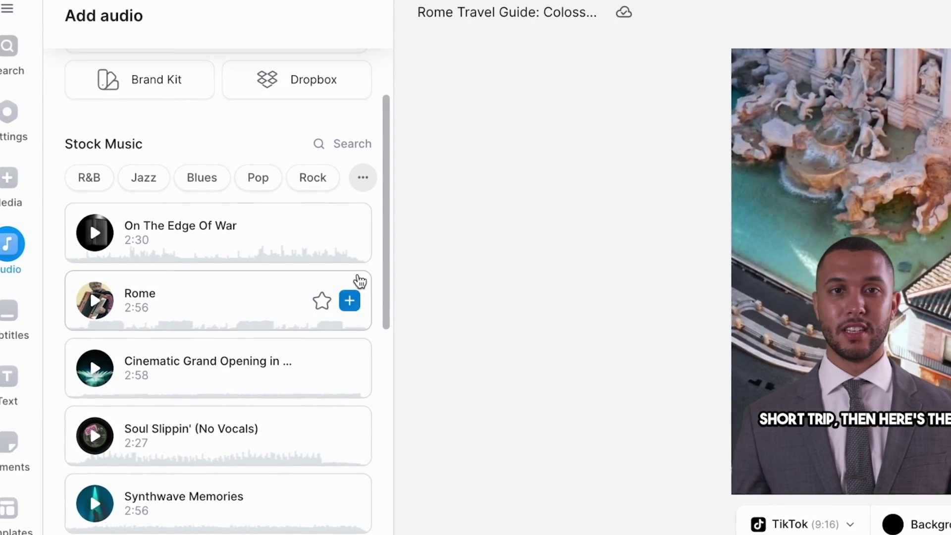
left_click(351, 146)
type("rome")
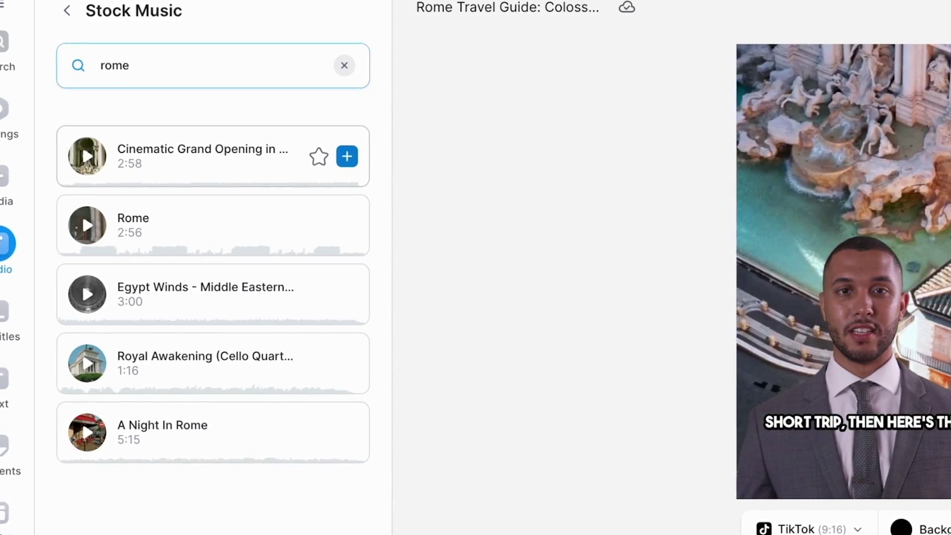
left_click(87, 431)
left_click(902, 368)
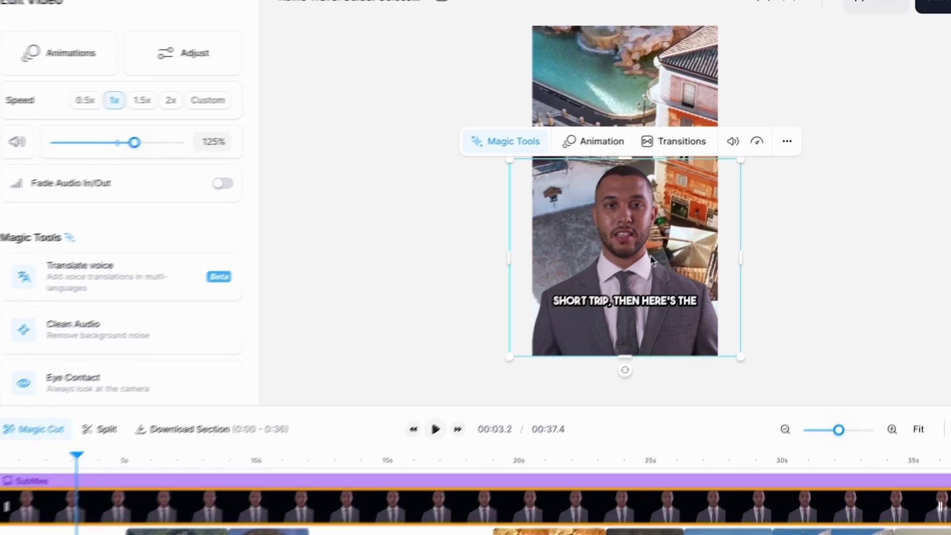
Enlarge the avatar presenter and centre it over the fountain footage.
left_click_drag(741, 160, 802, 107)
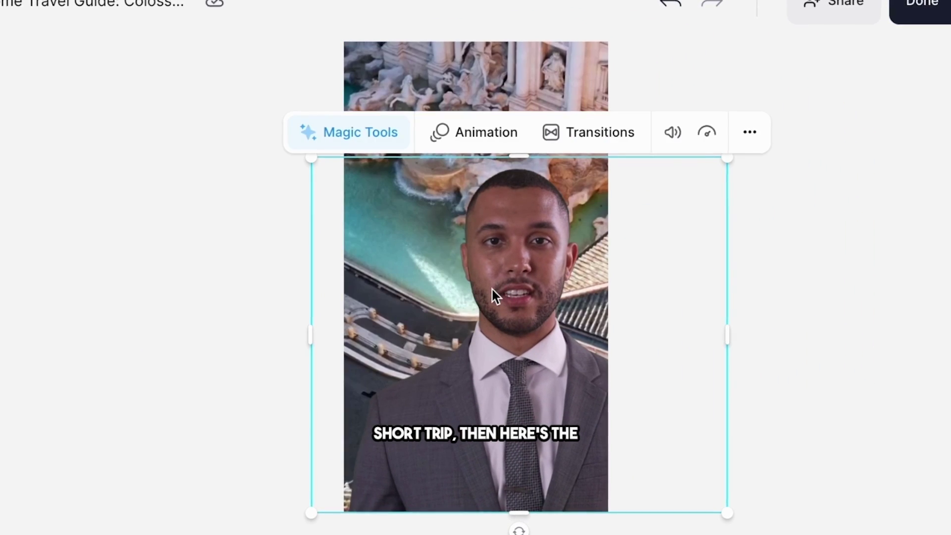
left_click_drag(498, 295, 456, 292)
left_click(802, 324)
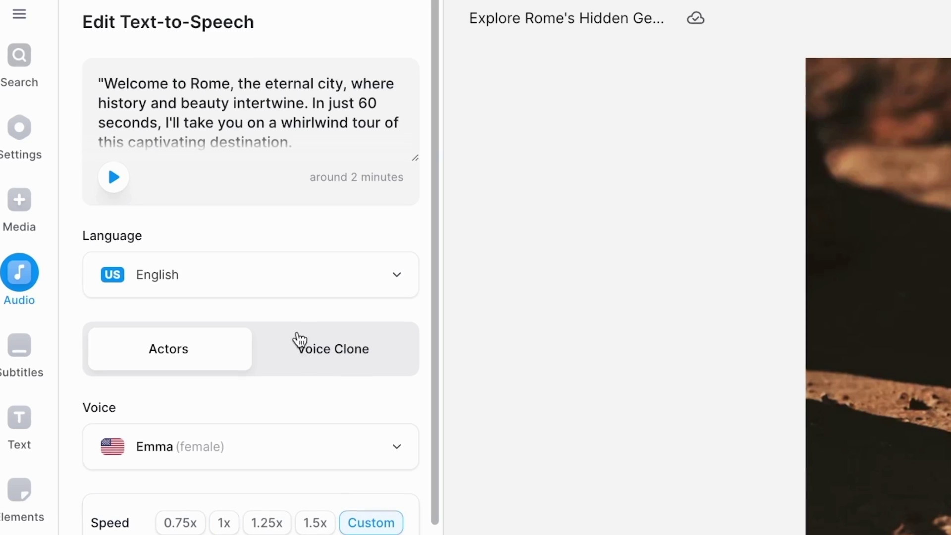
Keep English as the narration language and Emma as the narrator voice.
left_click(280, 274)
scroll(271, 390, "down", 7)
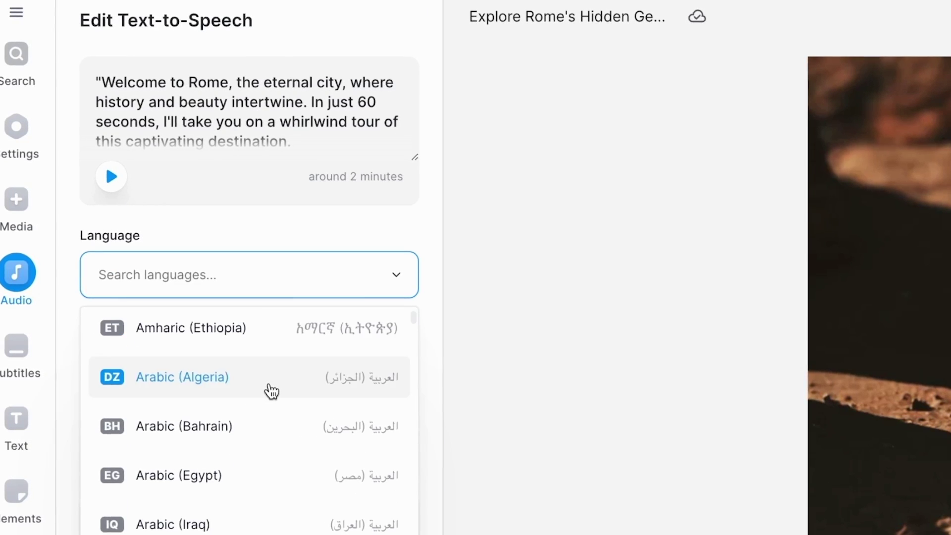
left_click(516, 396)
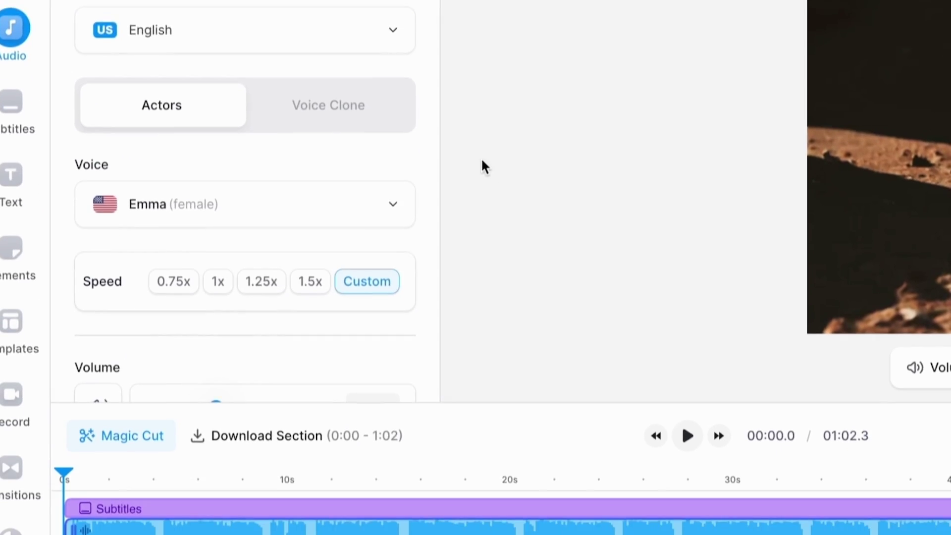
left_click(353, 450)
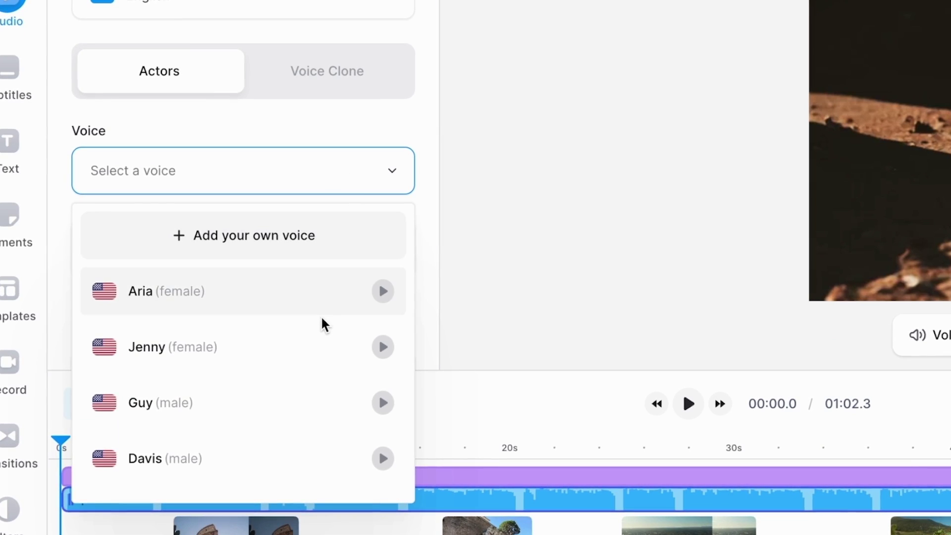
scroll(320, 320, "down", 6)
scroll(320, 320, "down", 3)
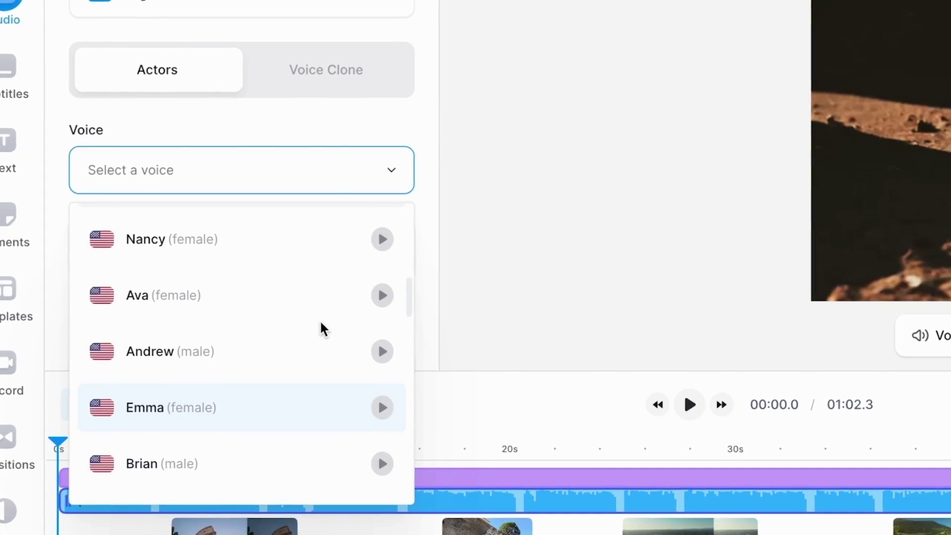
left_click(321, 406)
Switch to Voice Clone and begin adding a new cloned voice up to its recording script.
left_click(384, 79)
scroll(444, 229, "down", 2)
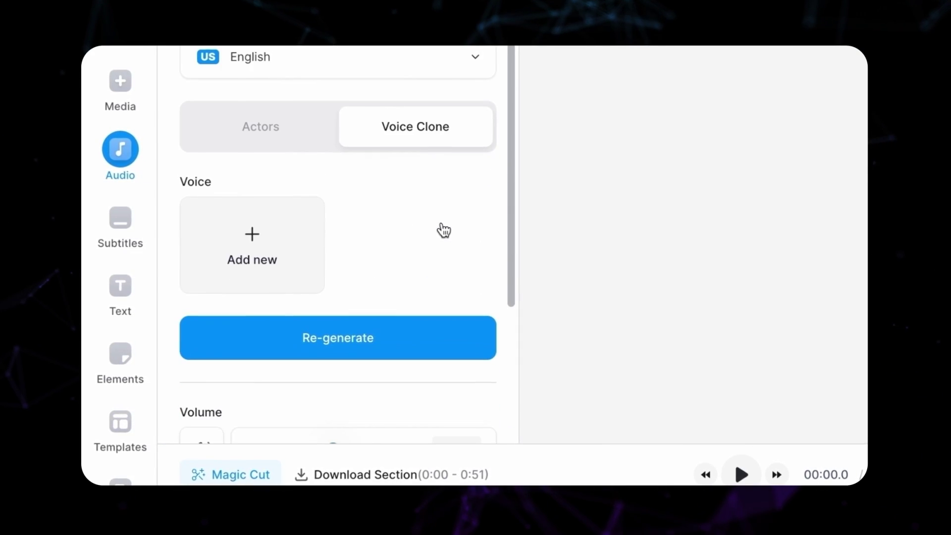
left_click(276, 242)
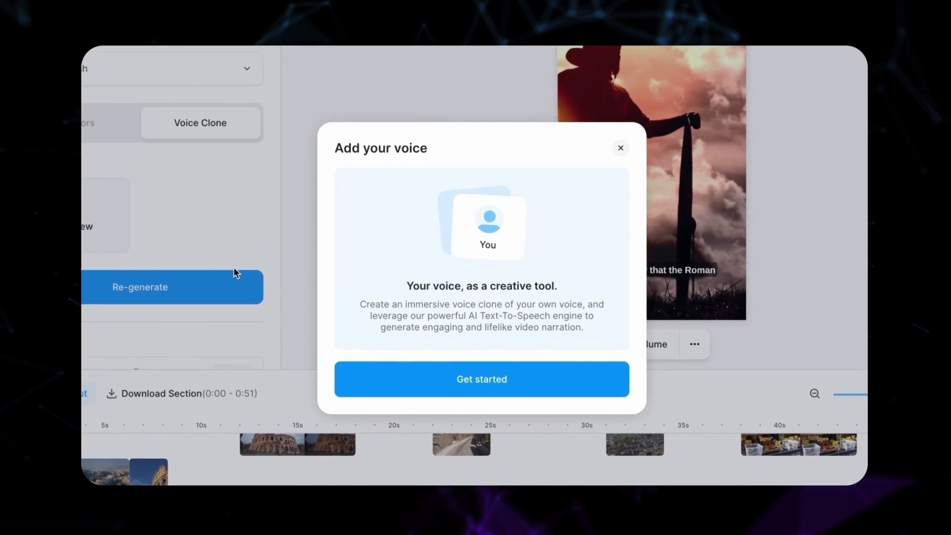
left_click(512, 382)
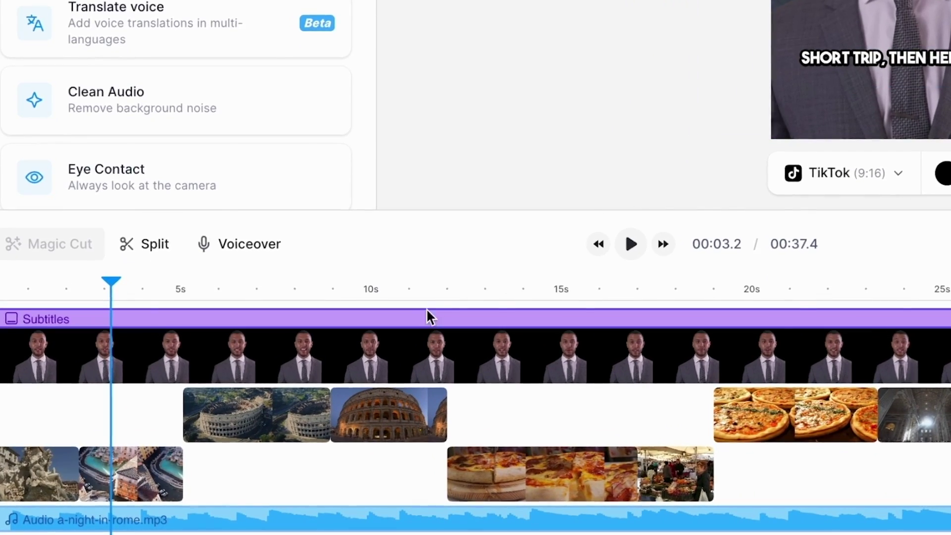
Apply the POPPINS 1 subtitle style preset.
left_click(426, 316)
left_click(539, 31)
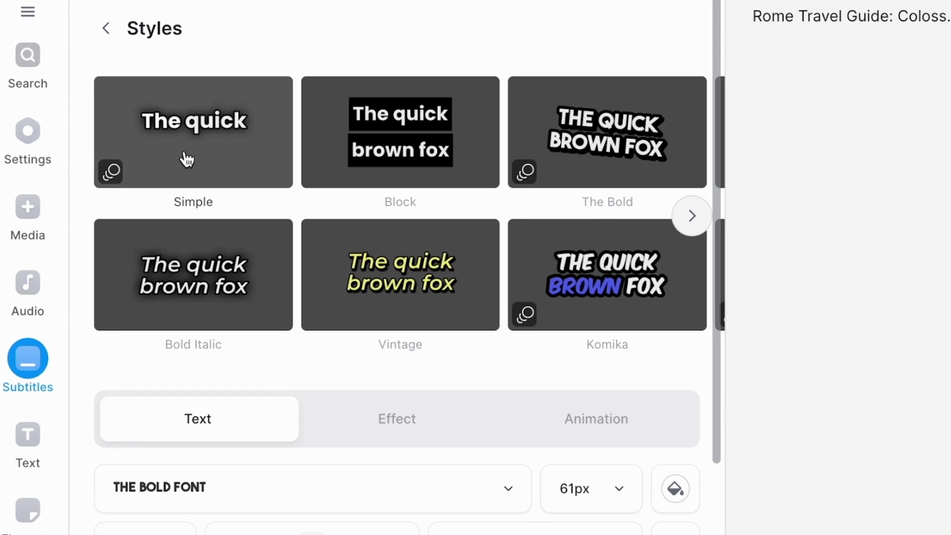
scroll(415, 145, "right", 4)
scroll(462, 297, "right", 3)
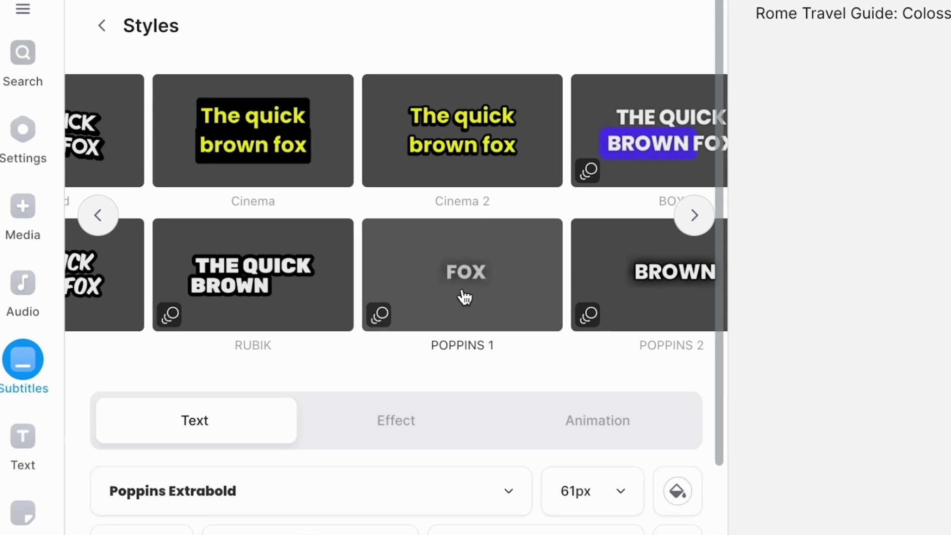
scroll(463, 293, "down", 4)
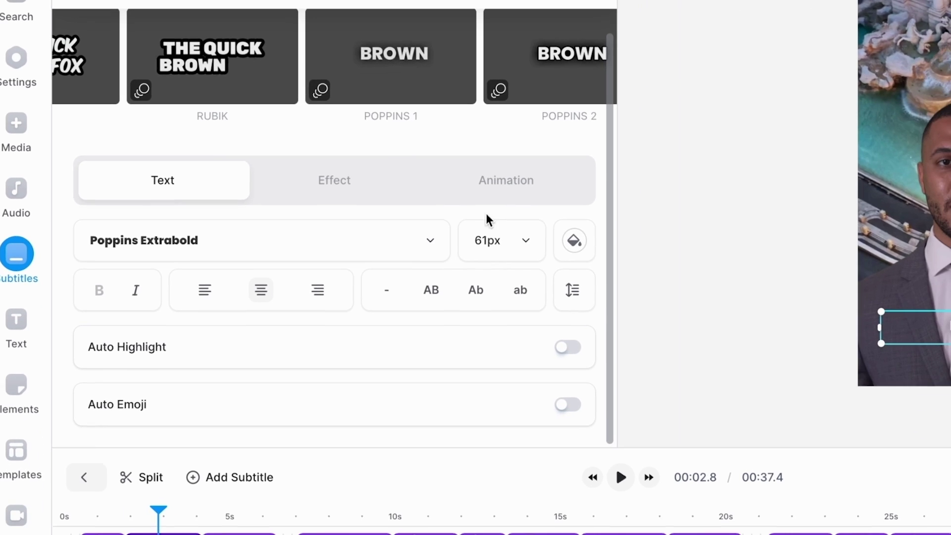
Make the subtitle text yellow and set its size to 96px.
left_click(677, 321)
left_click(382, 368)
left_click(632, 245)
left_click(515, 255)
scroll(503, 332, "down", 5)
left_click(503, 329)
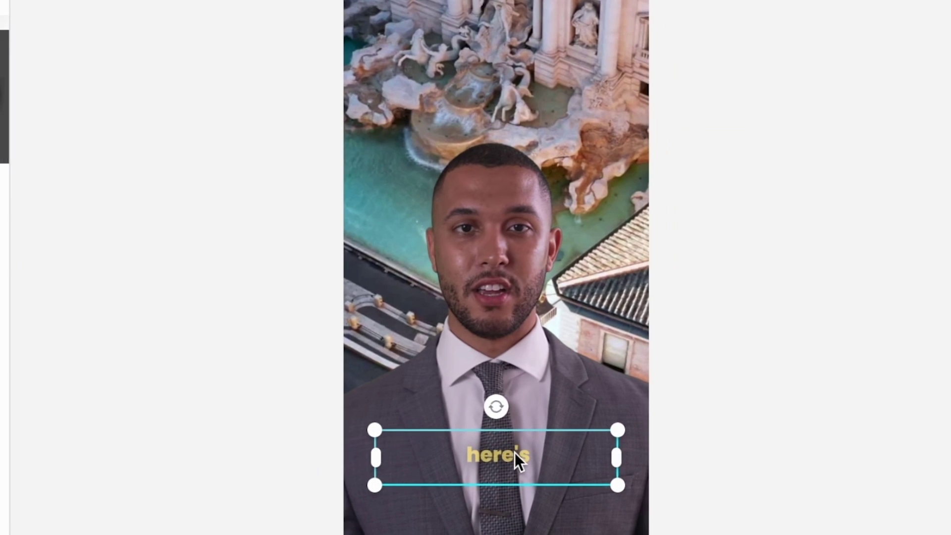
Drag the yellow subtitles to the top of the frame above the avatar's head and preview playback.
left_click_drag(507, 83, 509, 89)
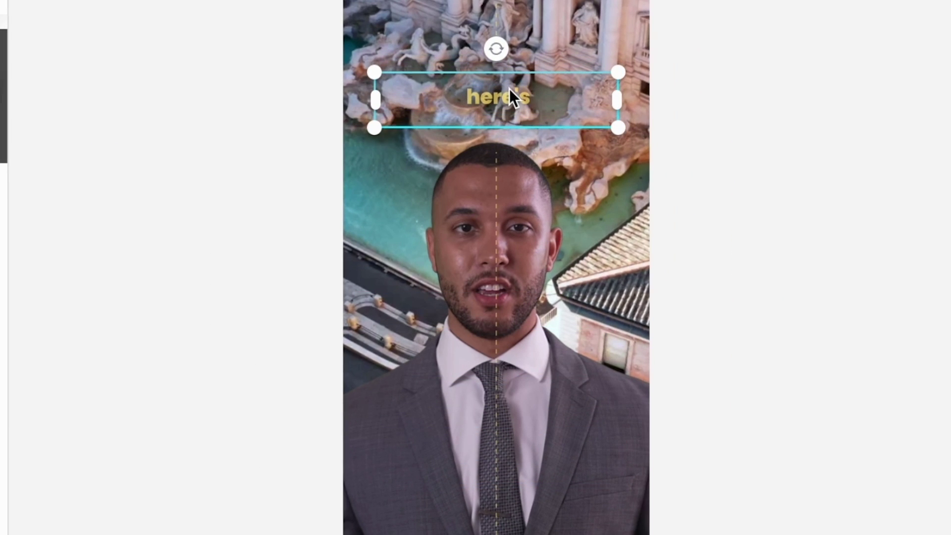
key("space")
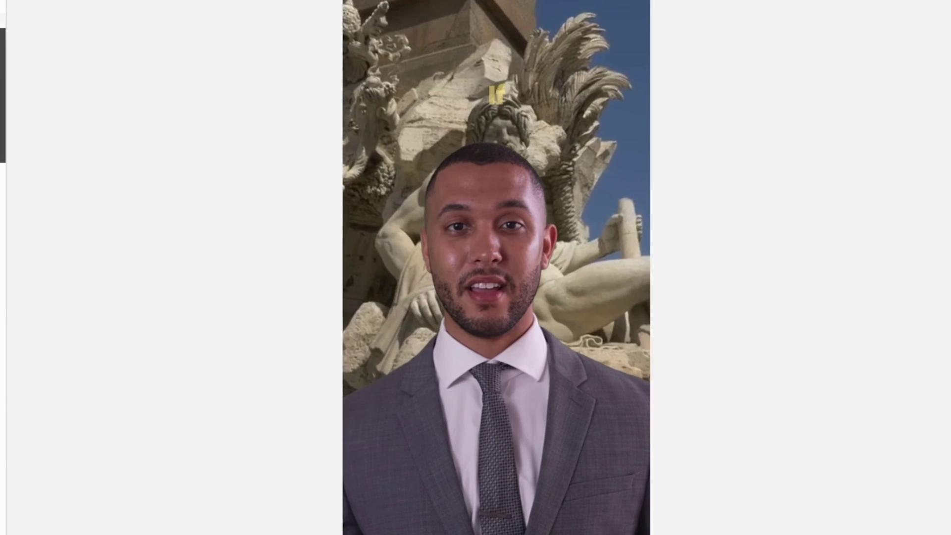